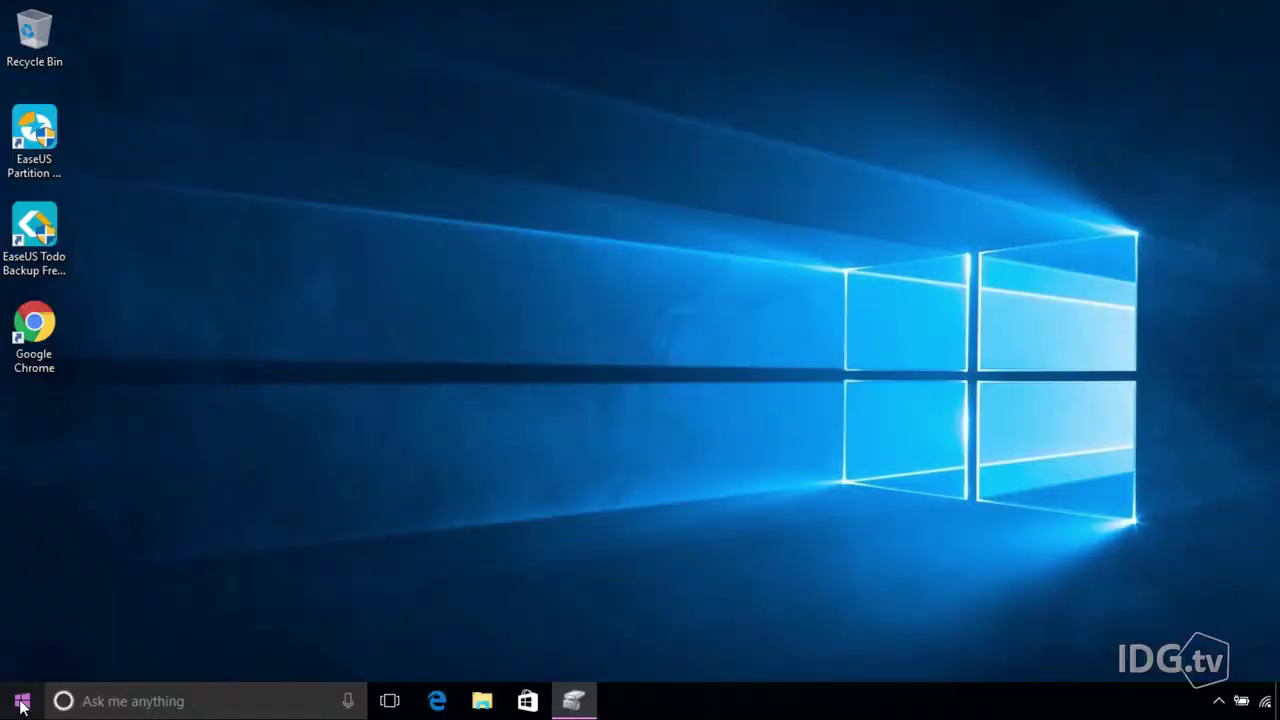
Bring up the Win+X power-user menu from the Start button
right_click(22, 705)
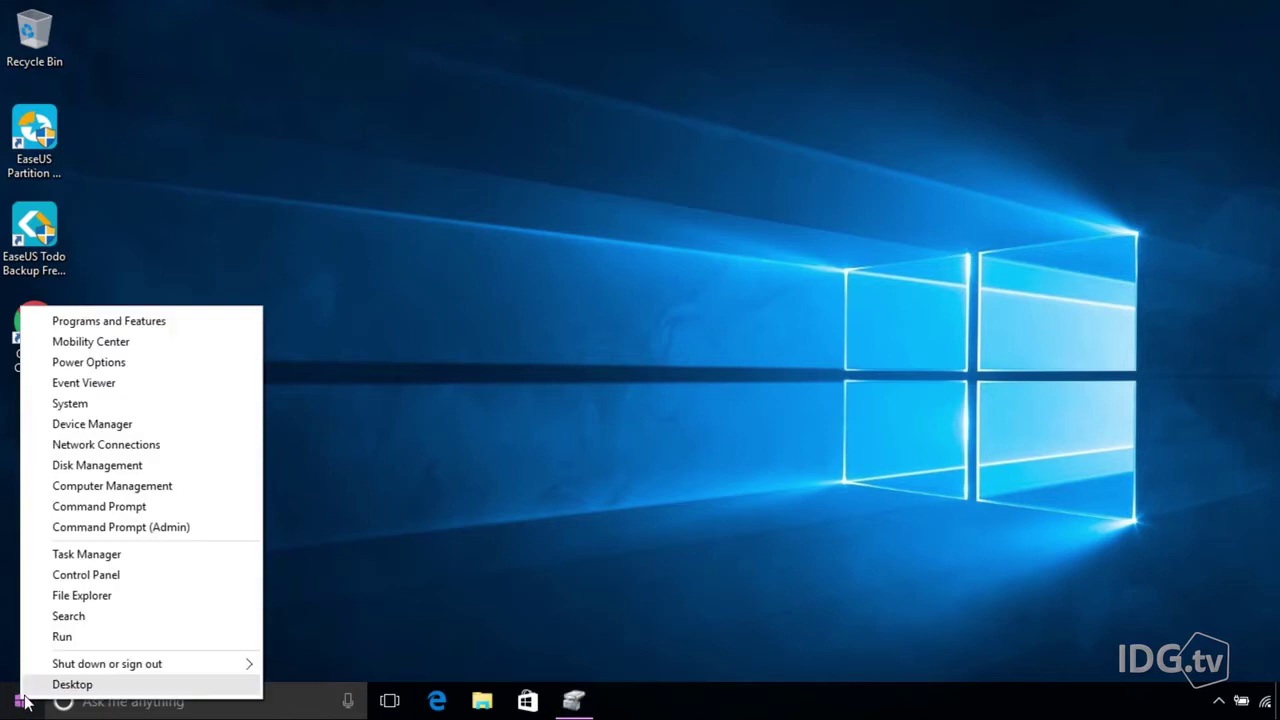
Open Disk Management maximized to show Disk 0's four partitions, then dock it right
click(119, 468)
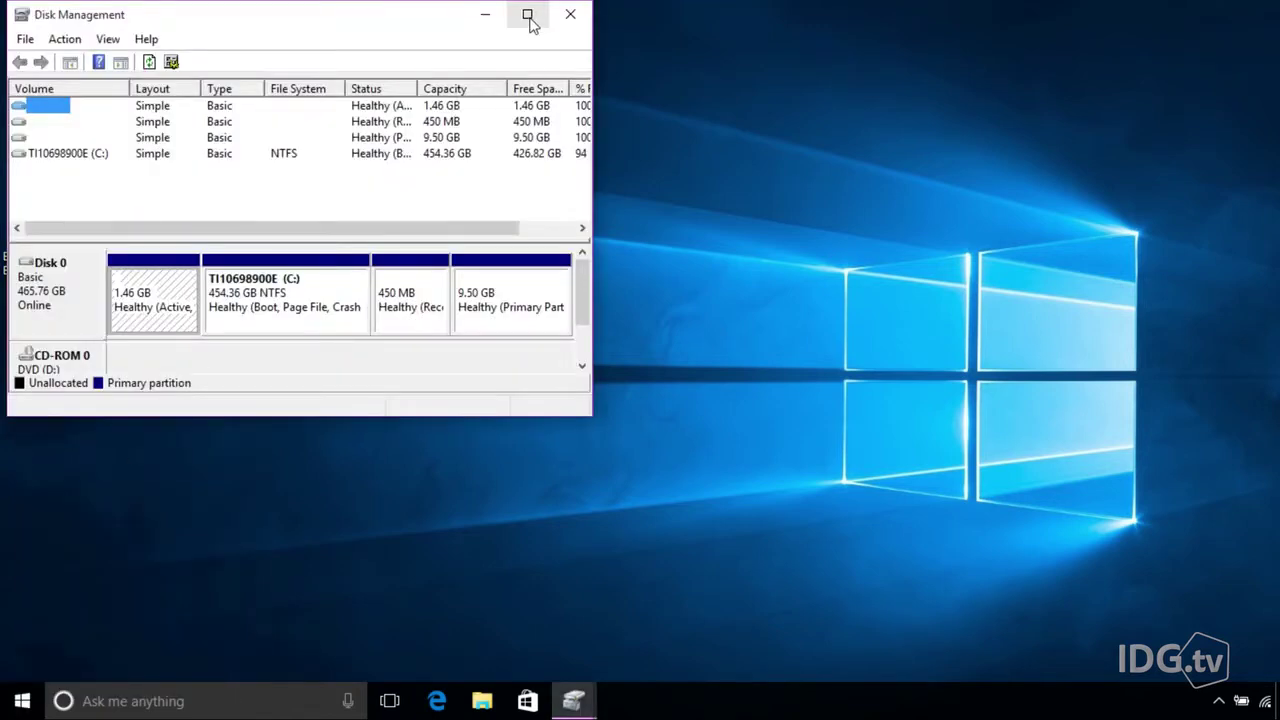
click(527, 14)
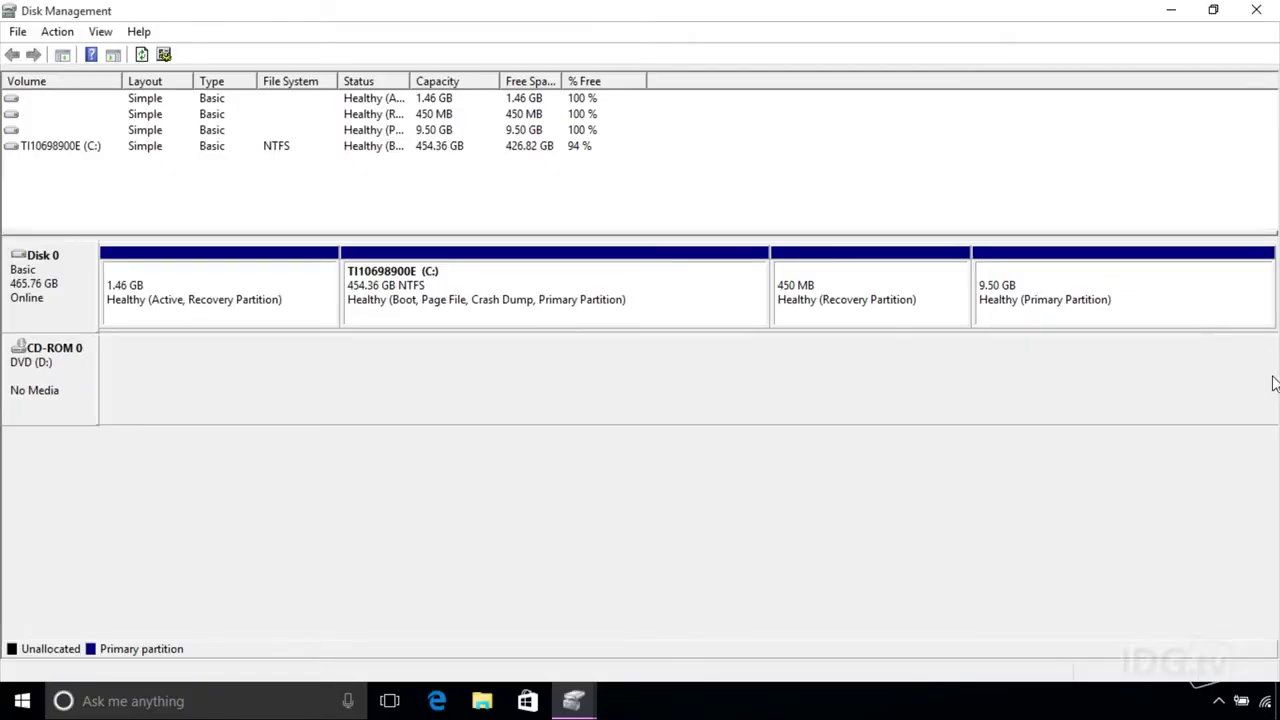
mouse_move(524, 21)
mouse_down()
mouse_move(772, 147)
mouse_move(1279, 257)
mouse_up()
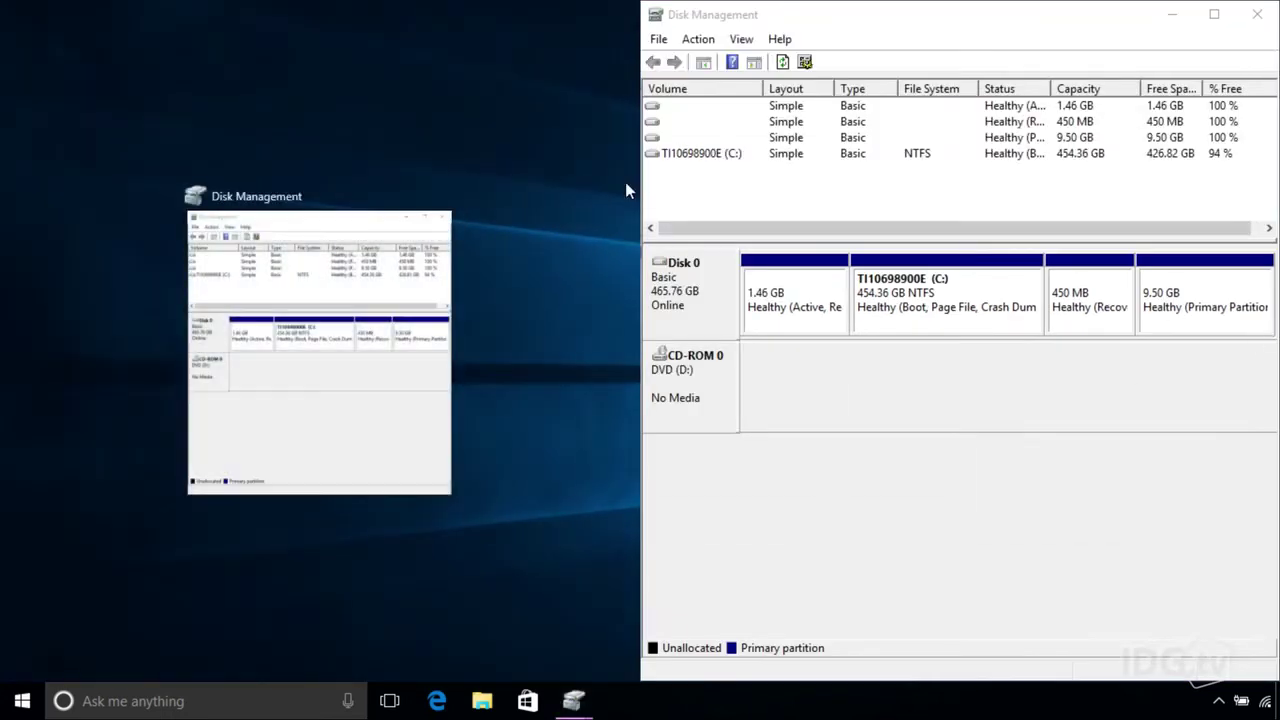
Start EaseUS Partition Master Free from its desktop icon and approve the admin prompt
click(513, 268)
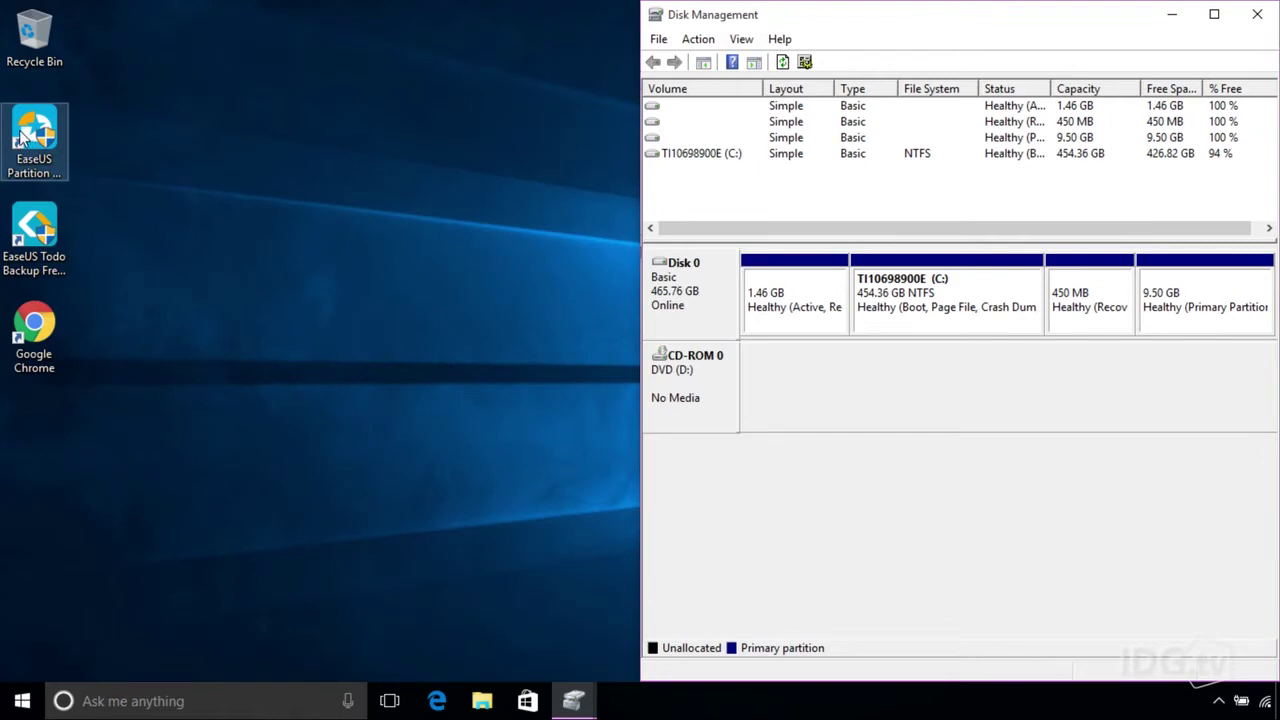
double_click(20, 134)
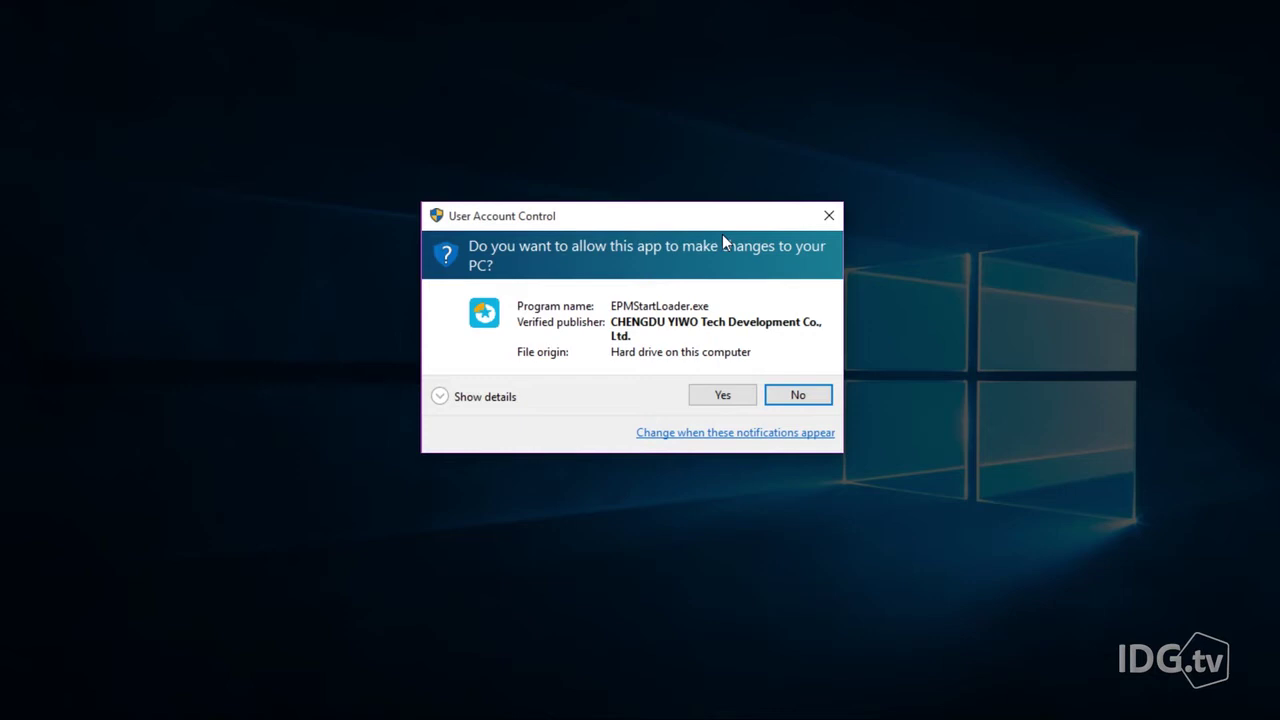
click(722, 395)
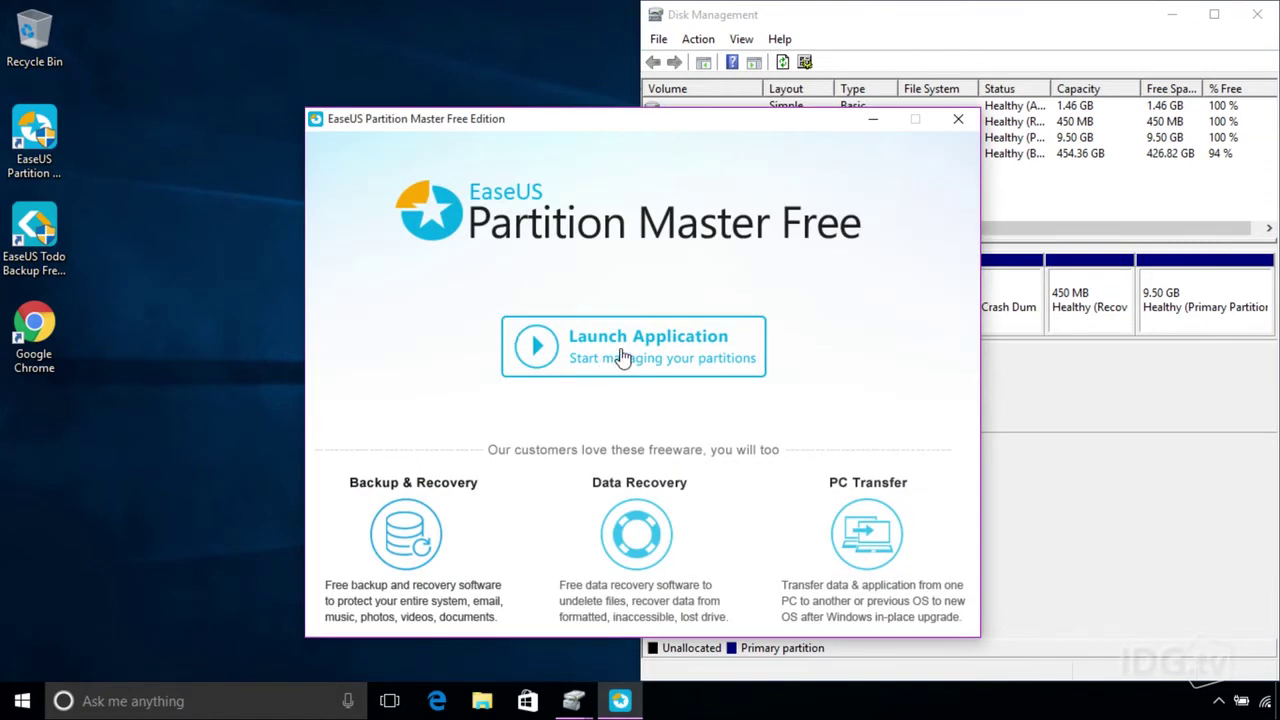
Tile the EaseUS main partition list on the left beside a wider Disk Management window
click(622, 357)
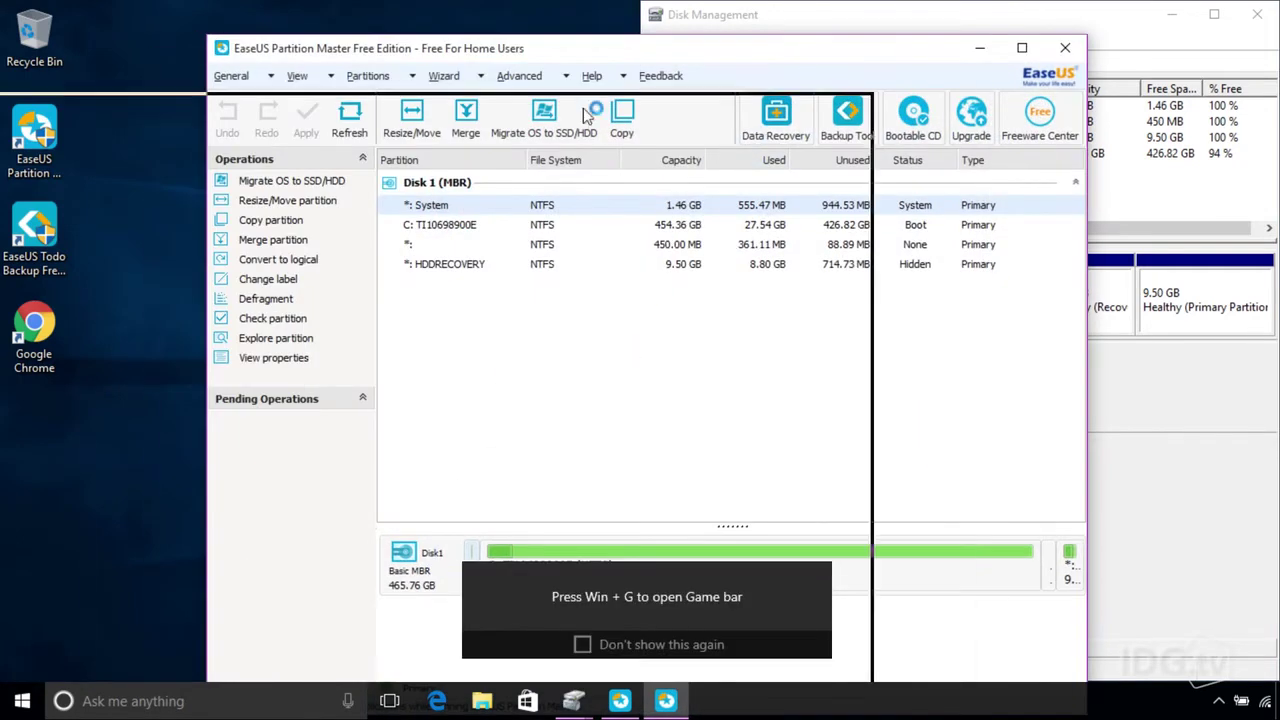
drag(5, 333, 5, 333)
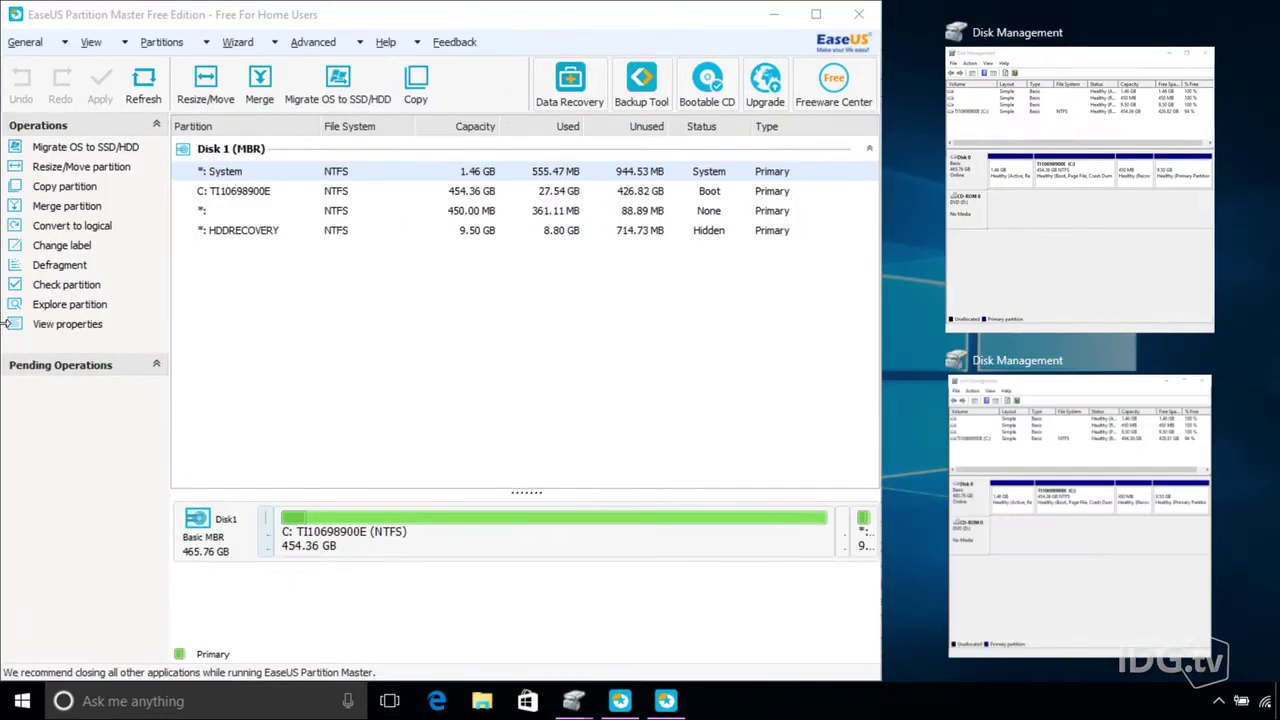
click(1043, 270)
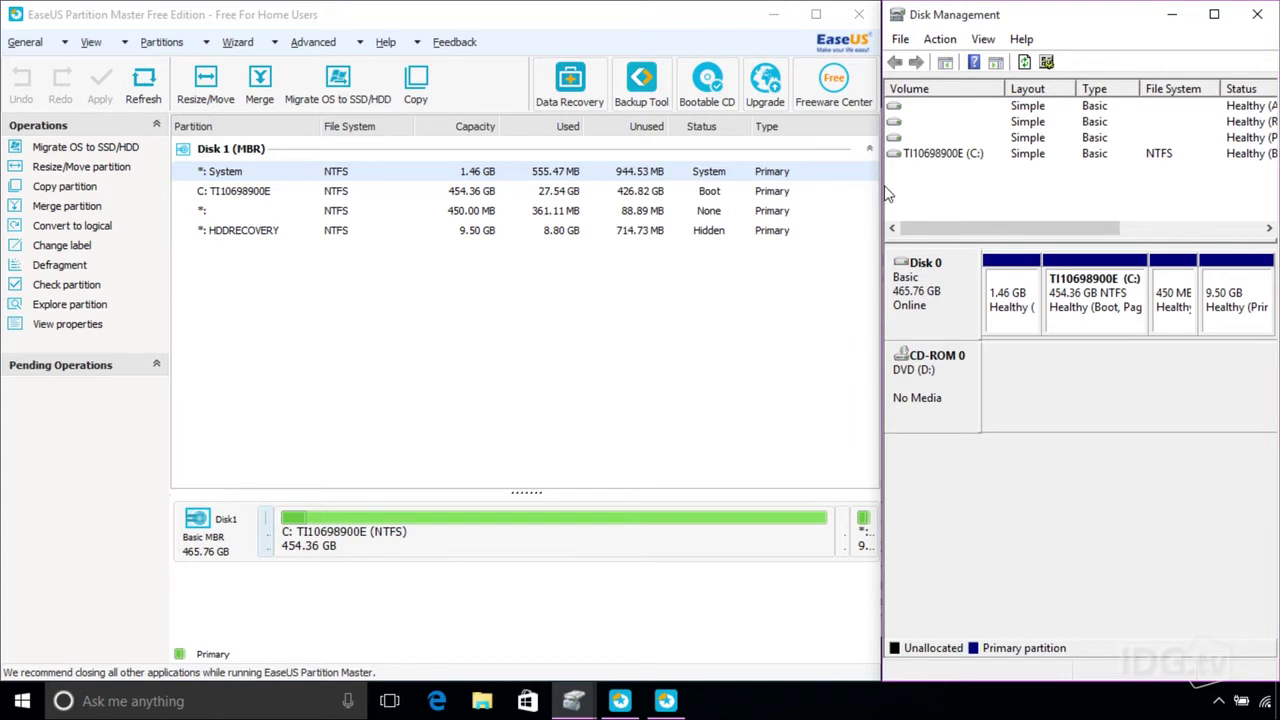
drag(881, 186, 708, 186)
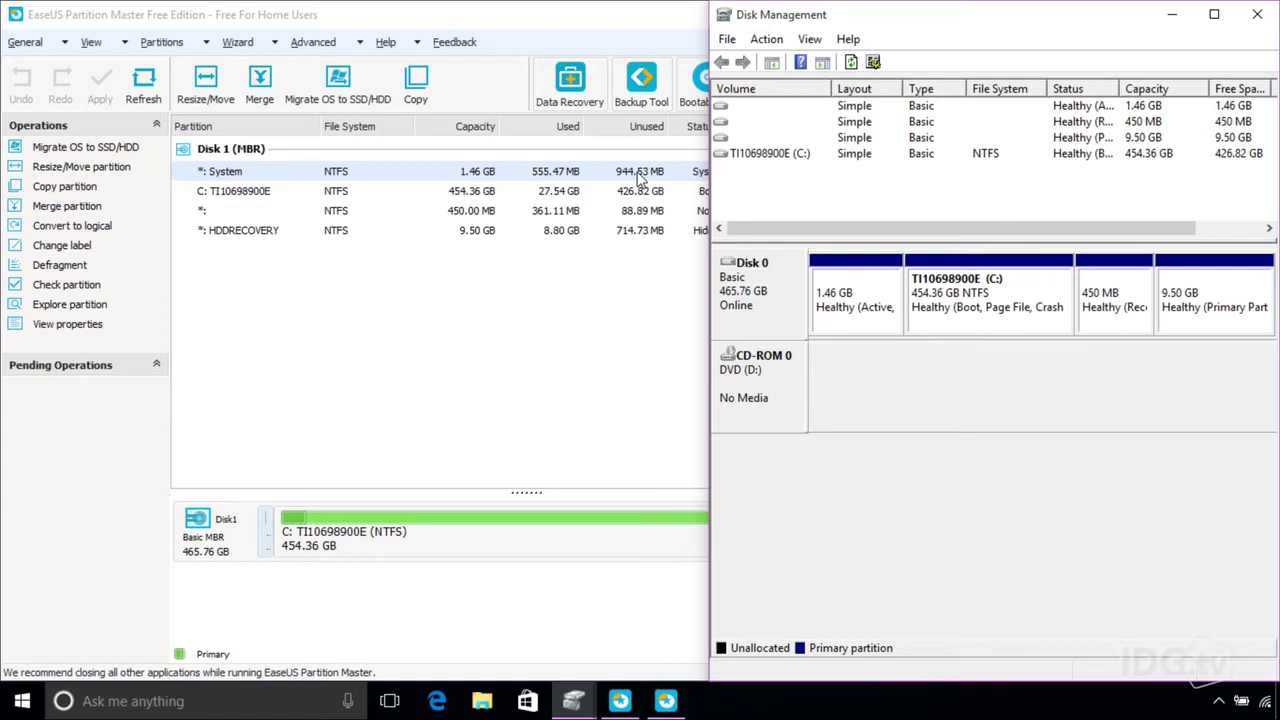
right_click(620, 176)
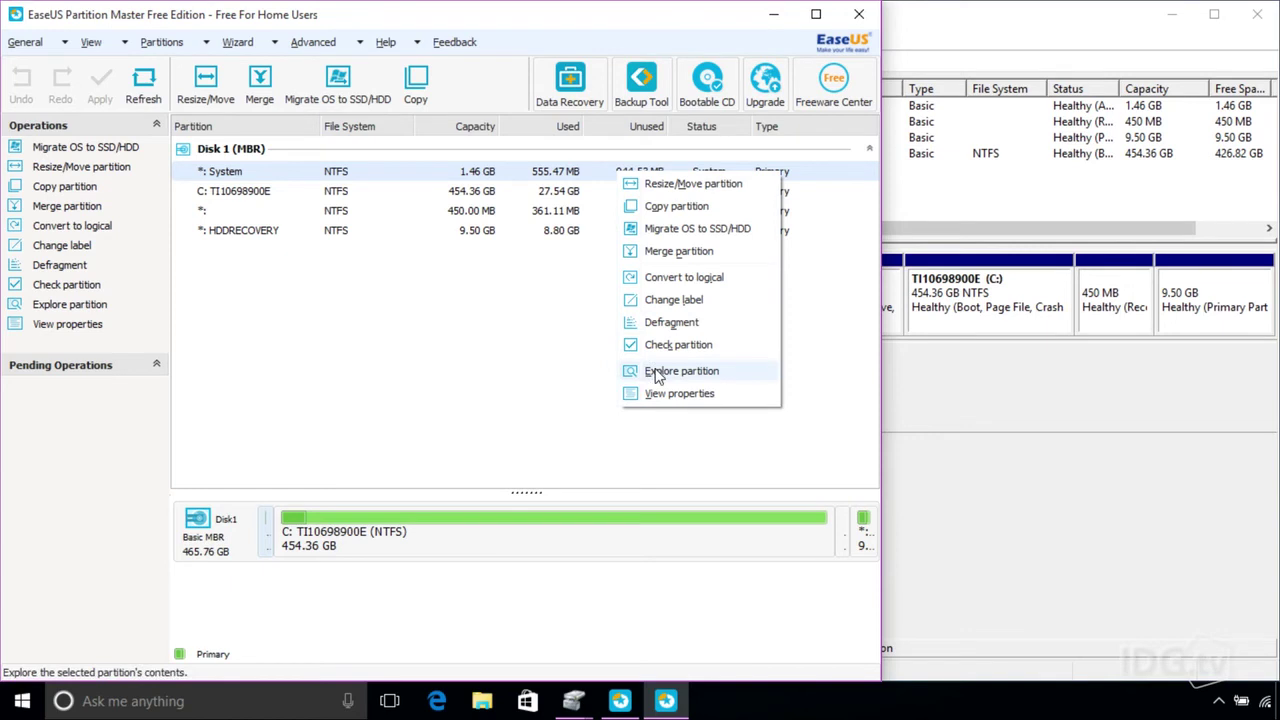
click(657, 375)
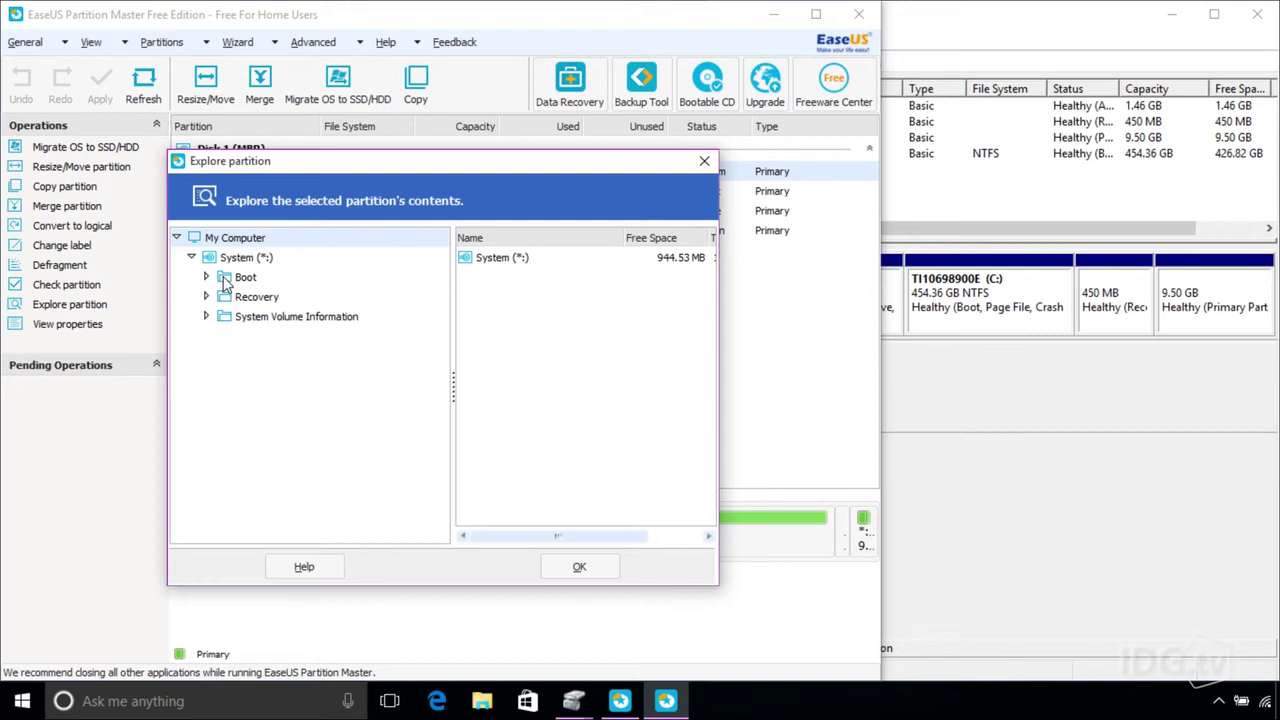
click(704, 163)
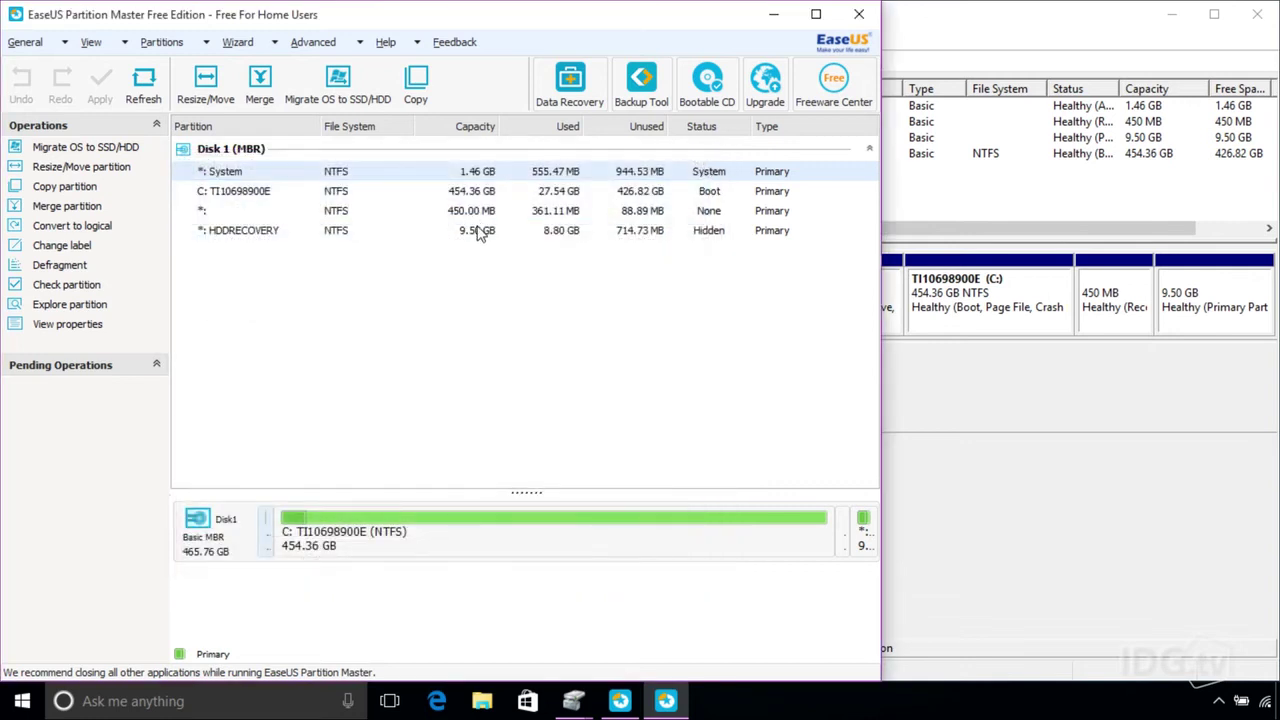
click(918, 158)
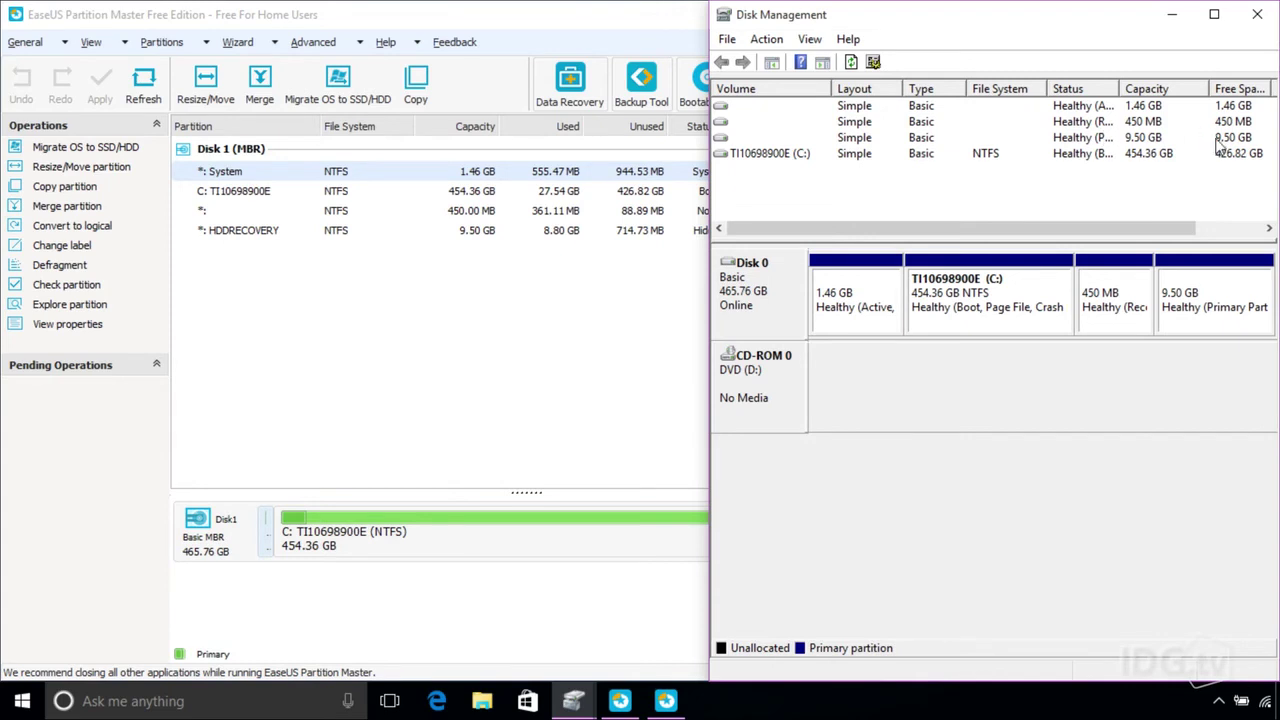
click(483, 231)
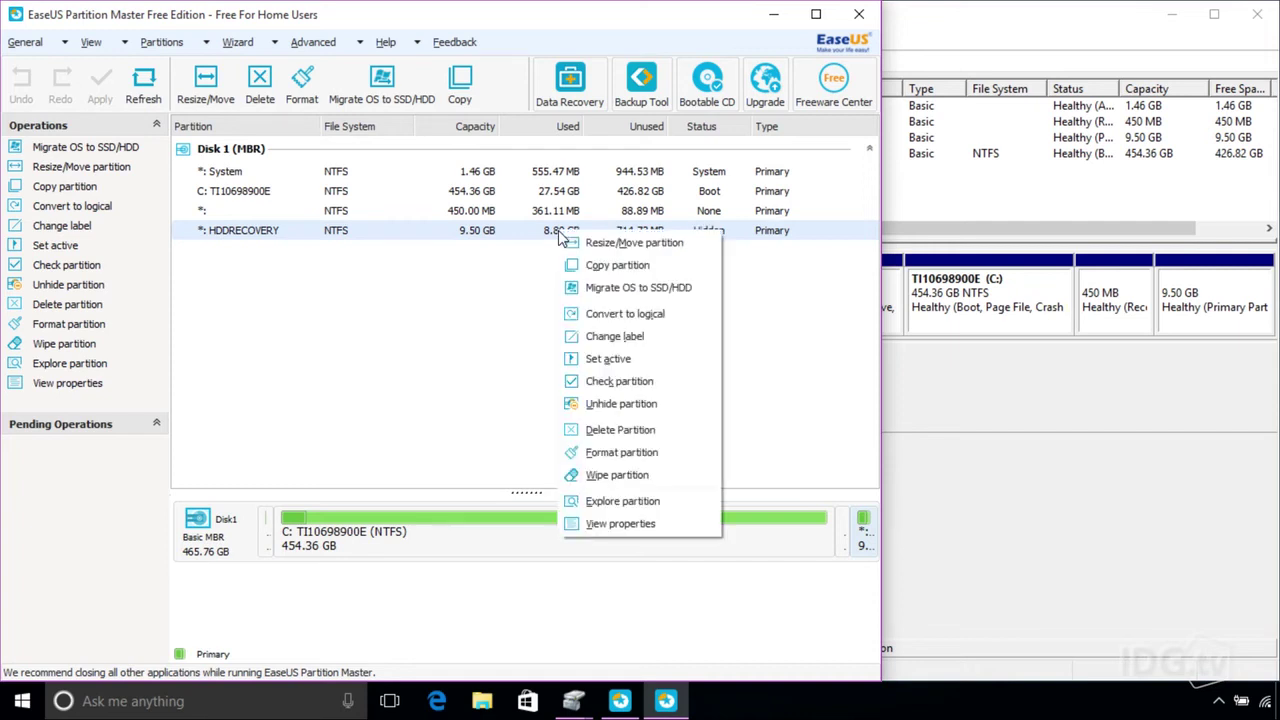
click(607, 503)
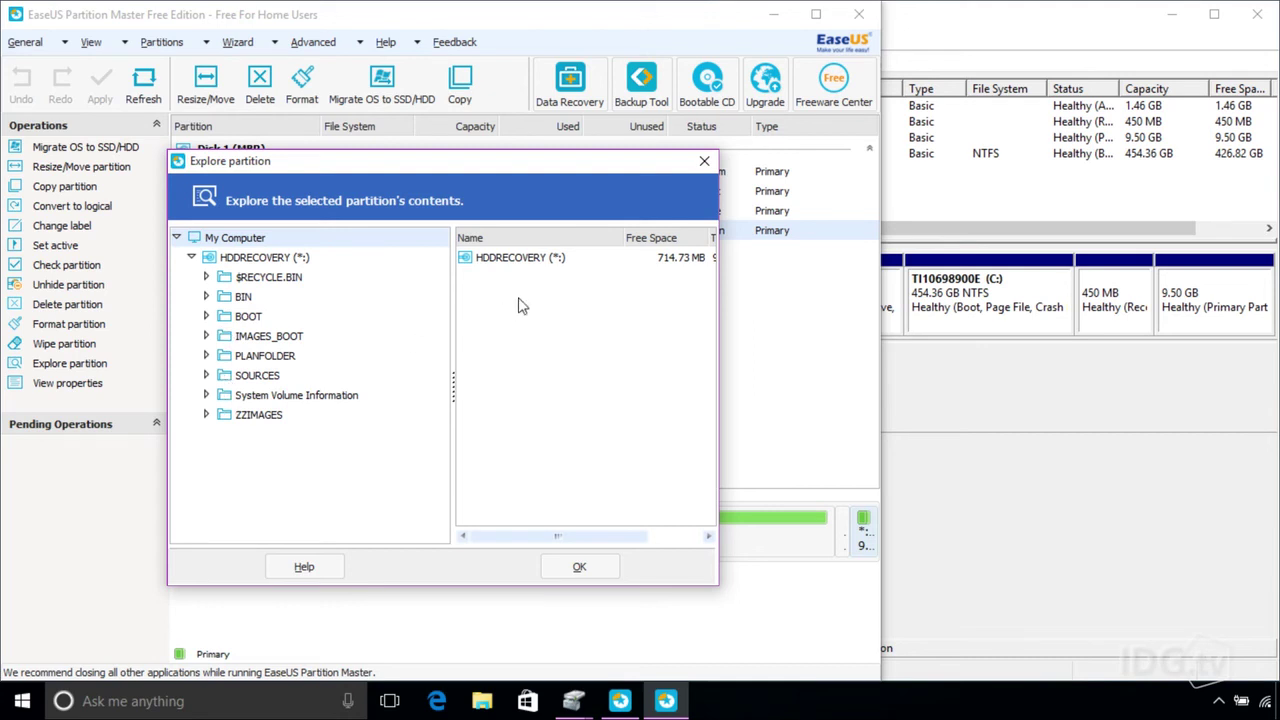
click(704, 163)
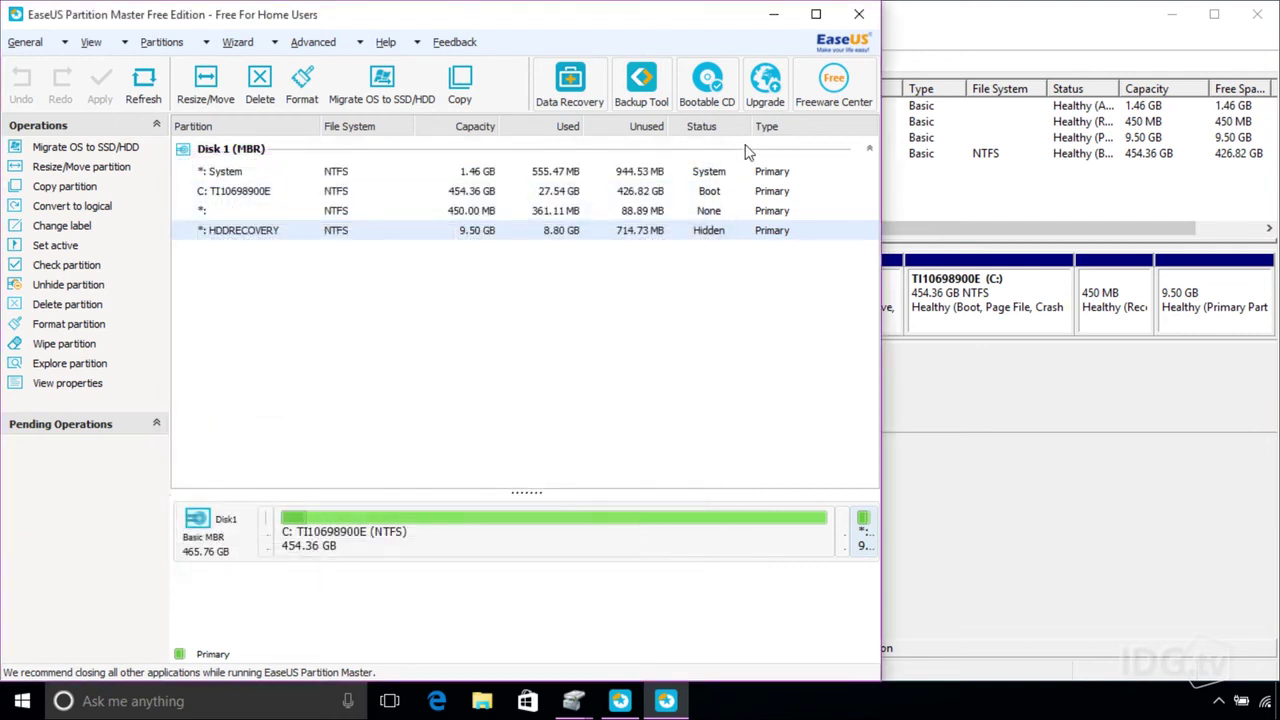